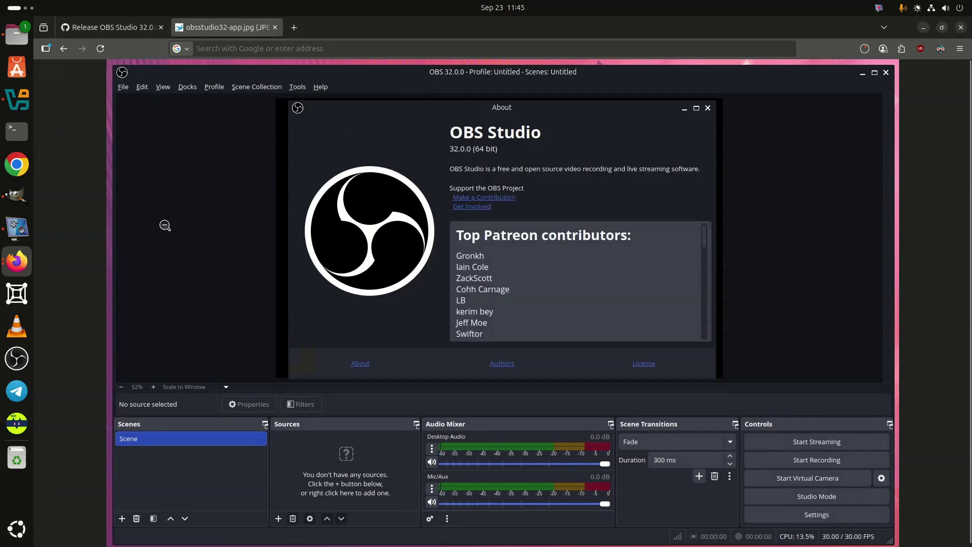
Step: Zoom the OBS Studio 32.0.0 About screenshot out, in to read it, and back to fit
click(151, 227)
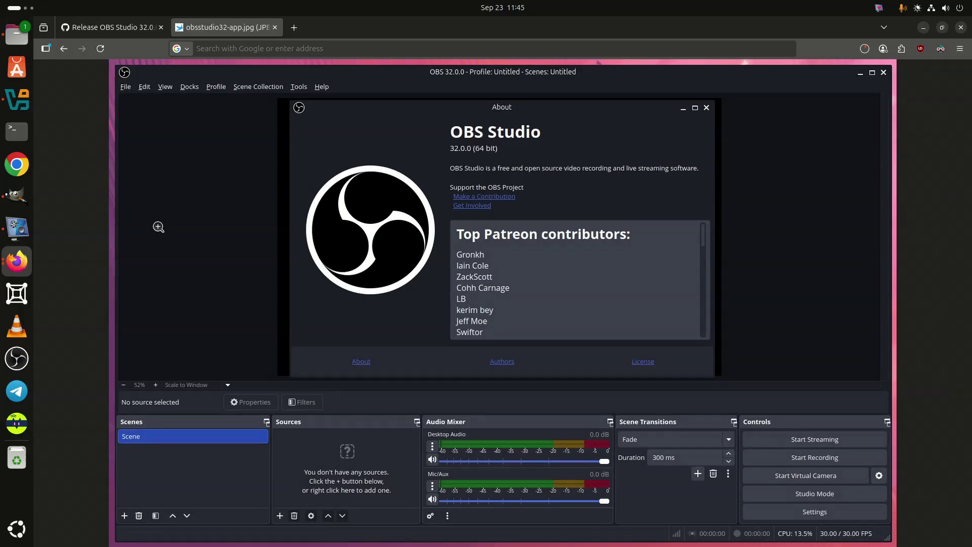
click(501, 101)
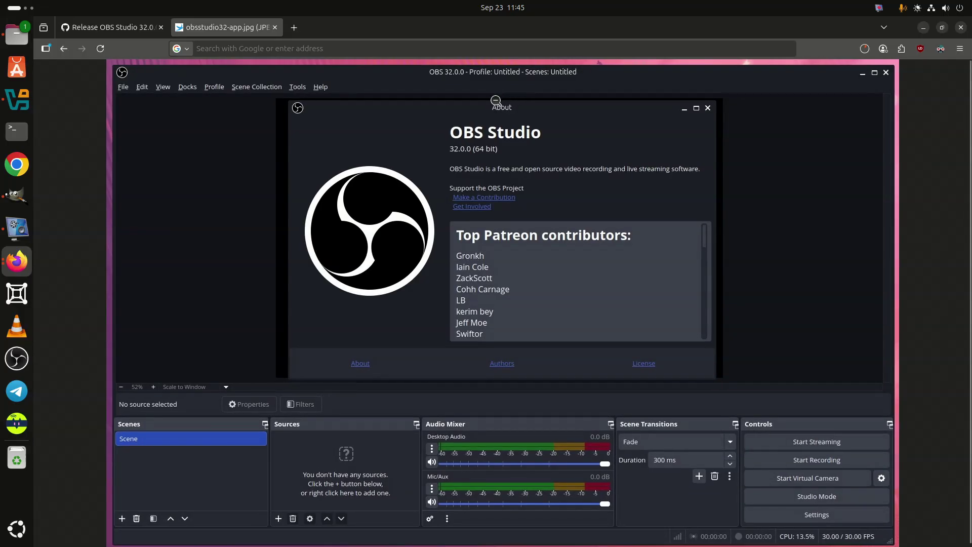
click(496, 101)
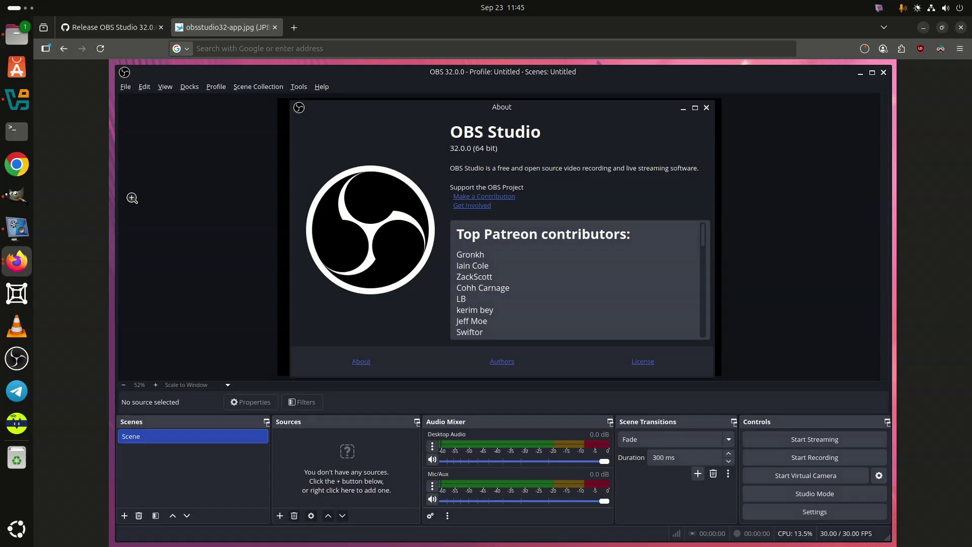
mouse_move(111, 27)
click(123, 31)
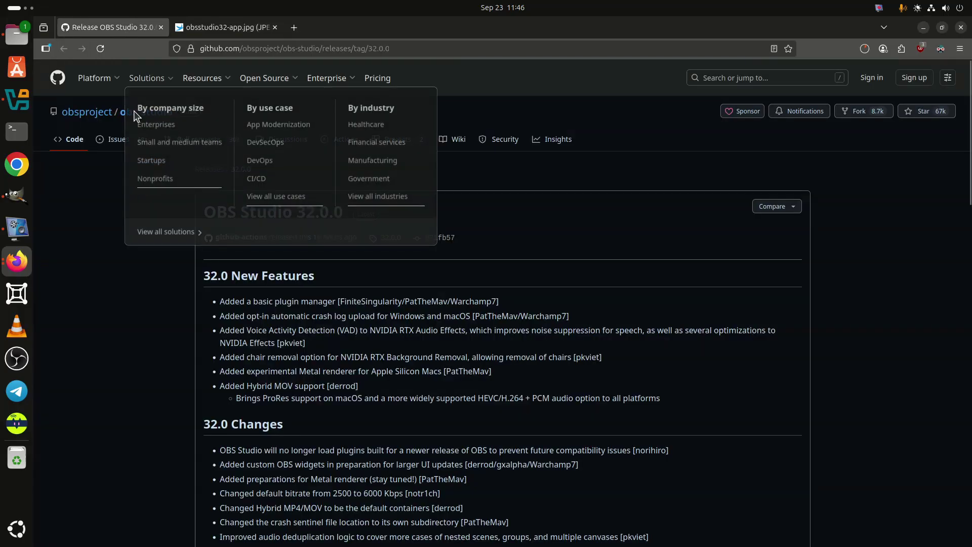
drag(200, 212, 402, 219)
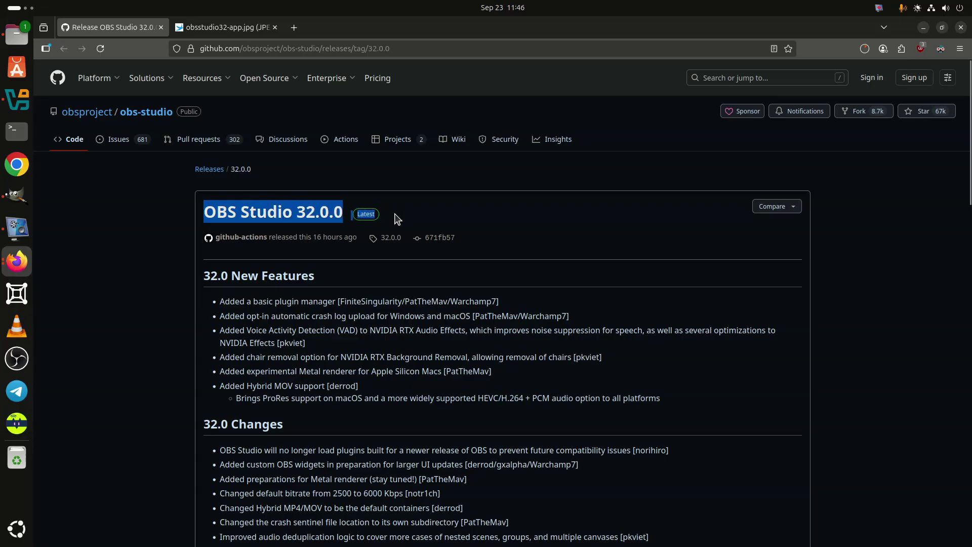
click(266, 227)
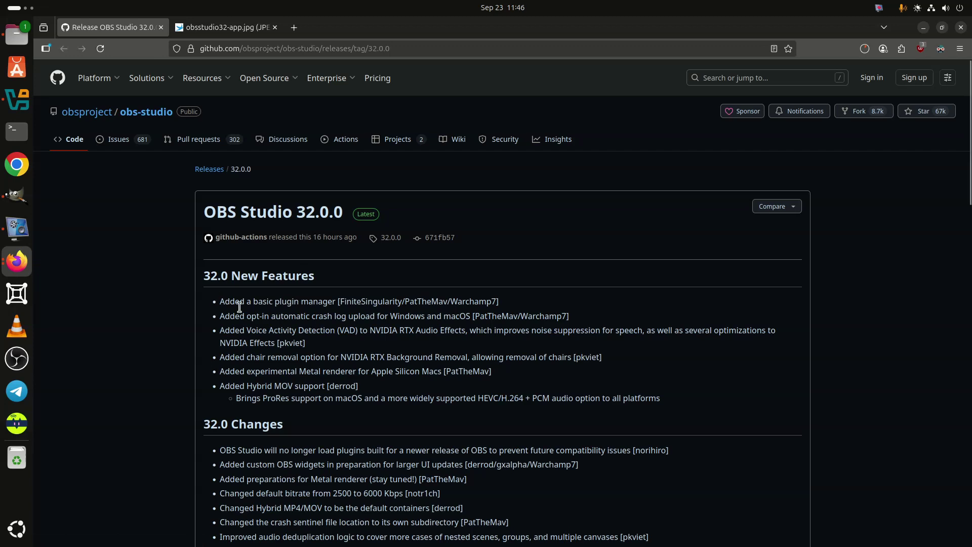
drag(208, 273, 351, 282)
click(370, 282)
scroll(107, 252, down, 1)
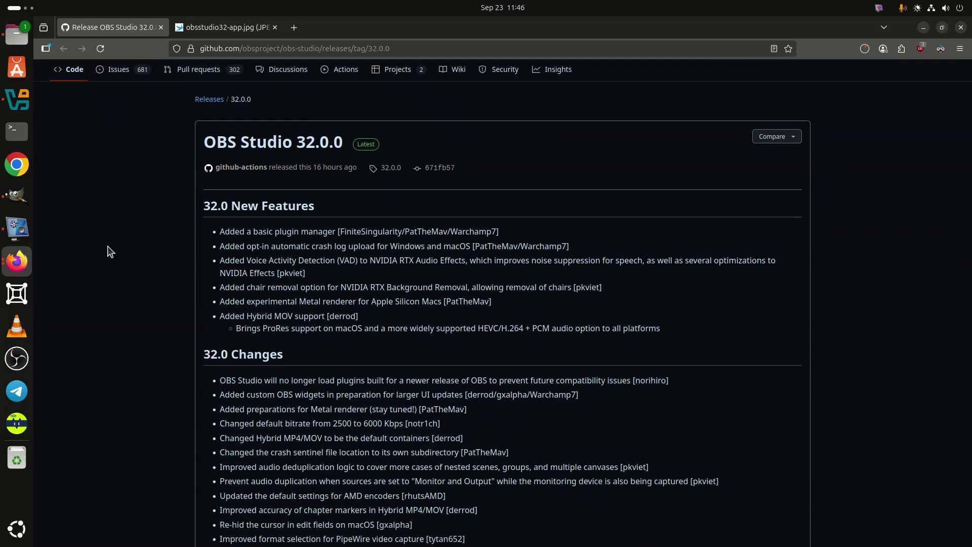
scroll(108, 252, down, 1)
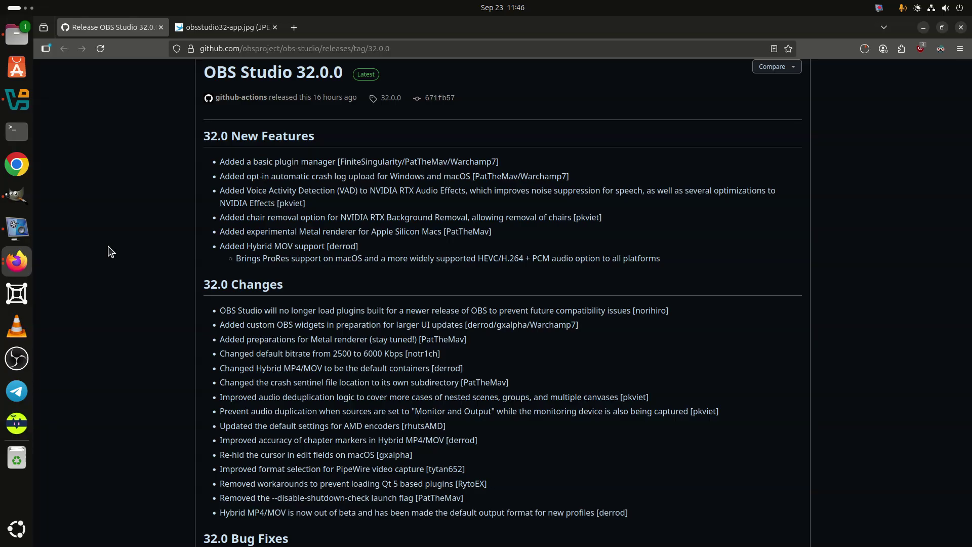
scroll(106, 251, down, 1)
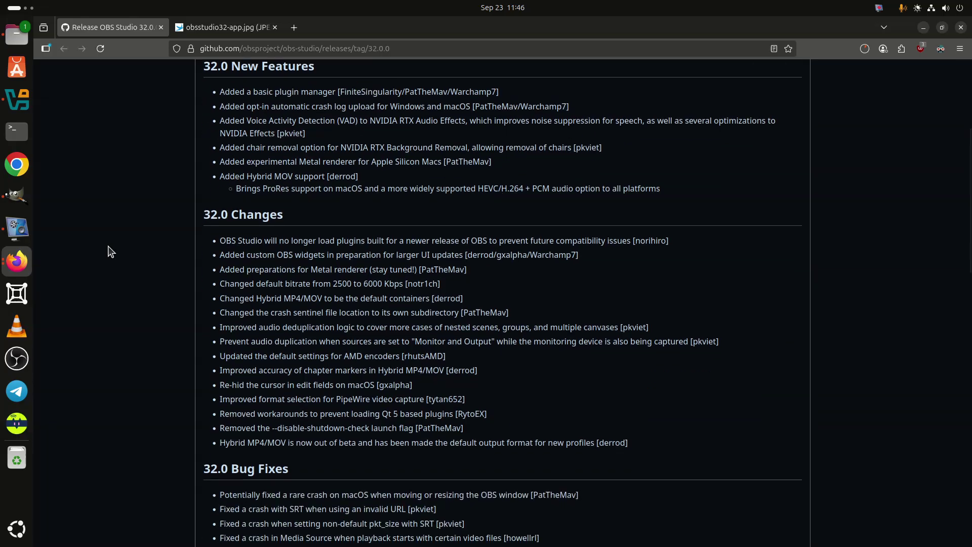
scroll(106, 252, down, 1)
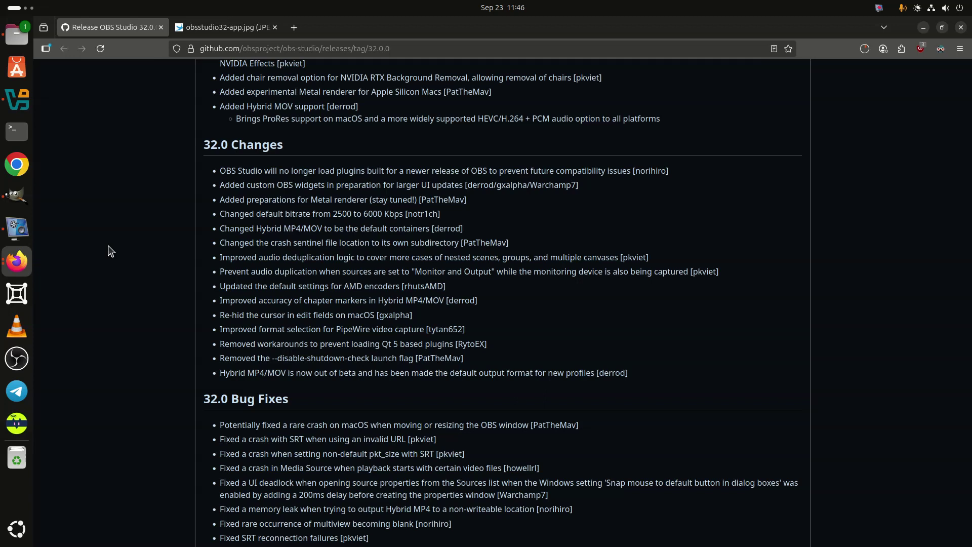
scroll(107, 251, down, 1)
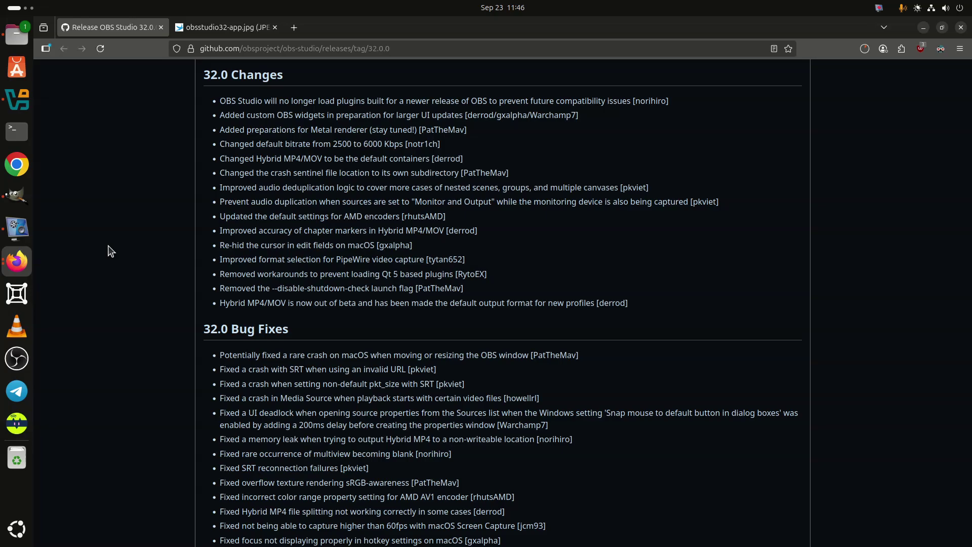
scroll(107, 251, down, 1)
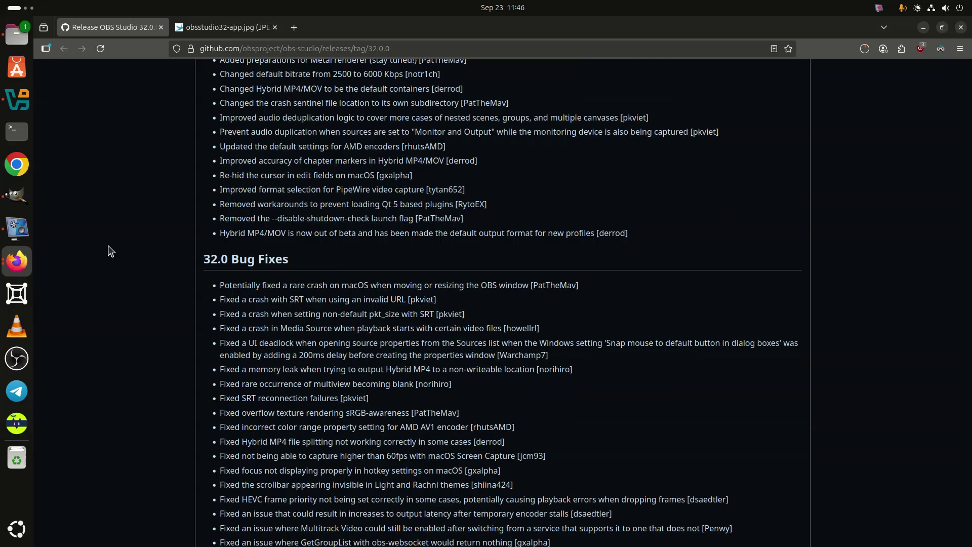
scroll(108, 252, down, 1)
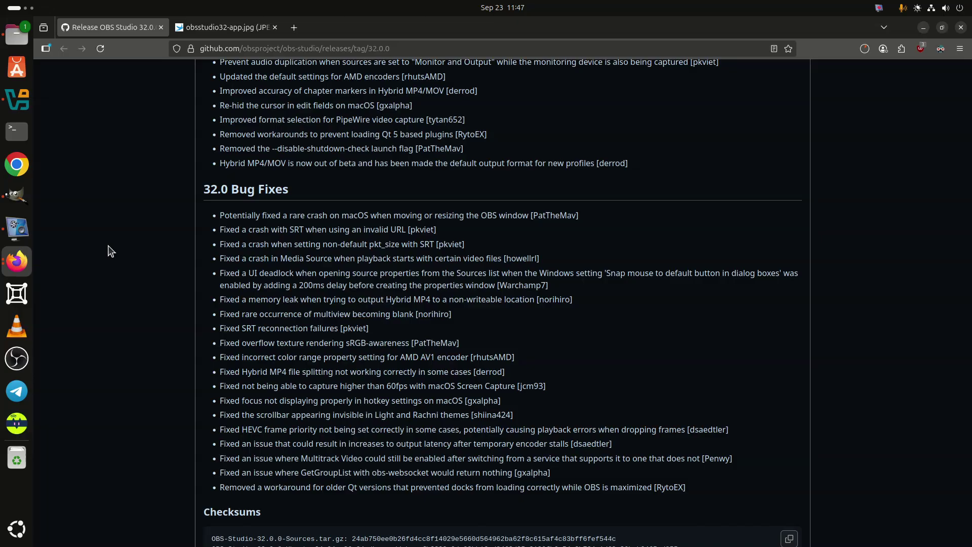
scroll(108, 251, down, 2)
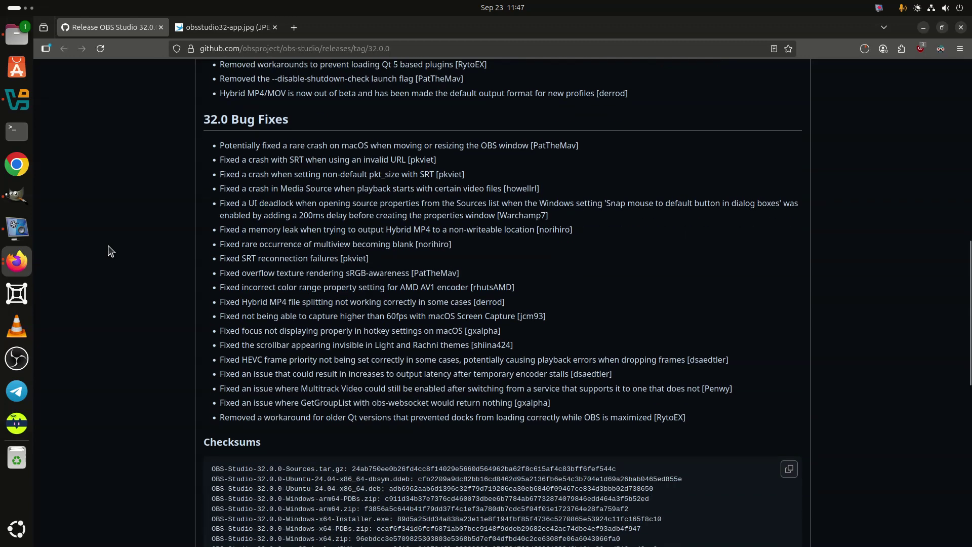
scroll(108, 251, down, 4)
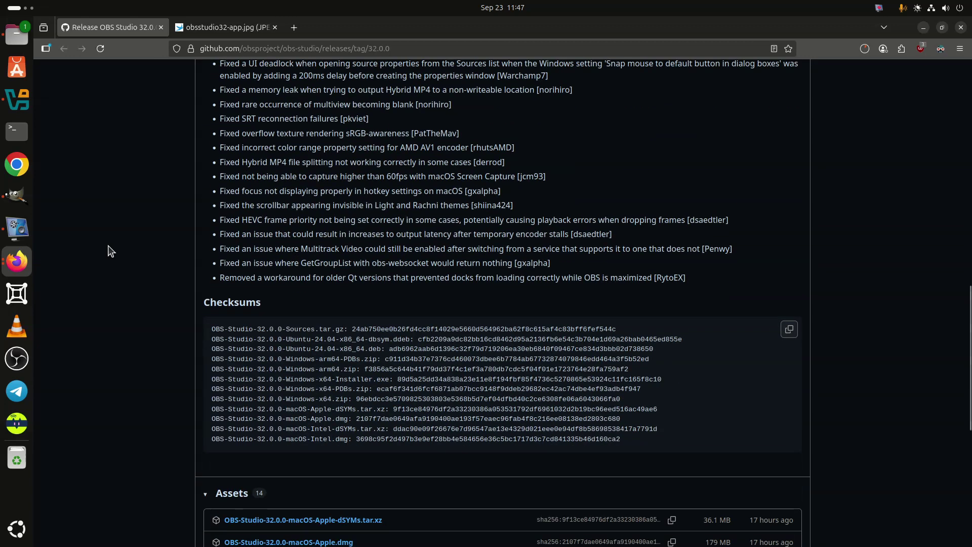
scroll(108, 251, down, 2)
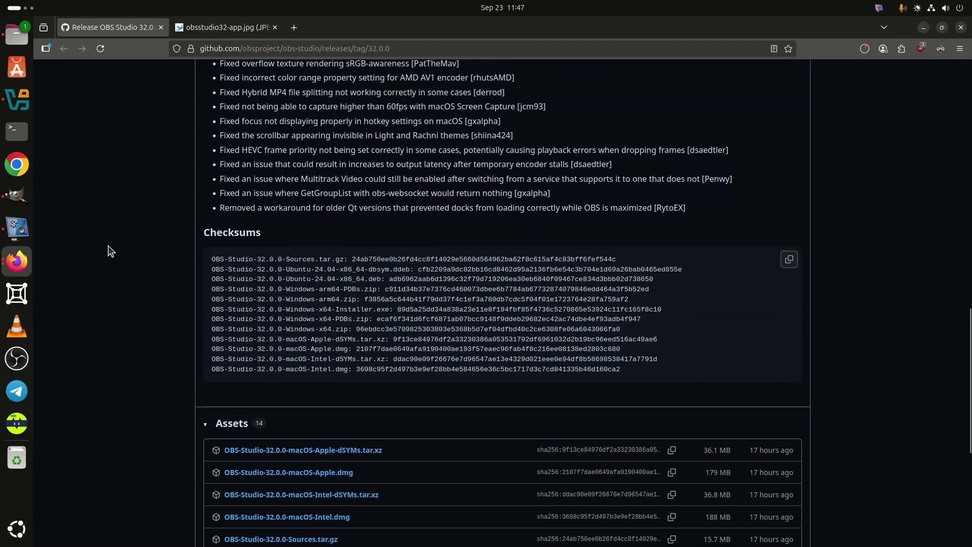
scroll(108, 234, down, 2)
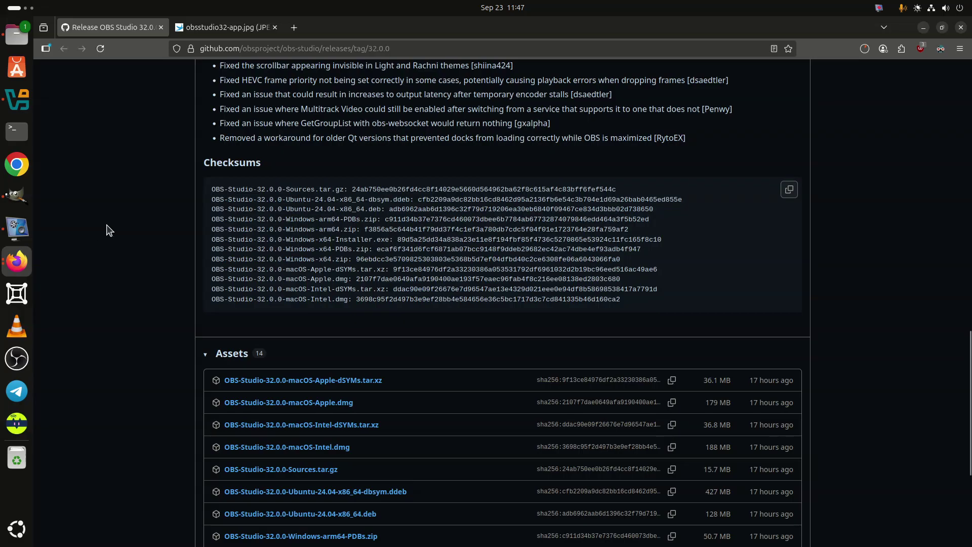
scroll(107, 230, down, 2)
scroll(109, 230, down, 2)
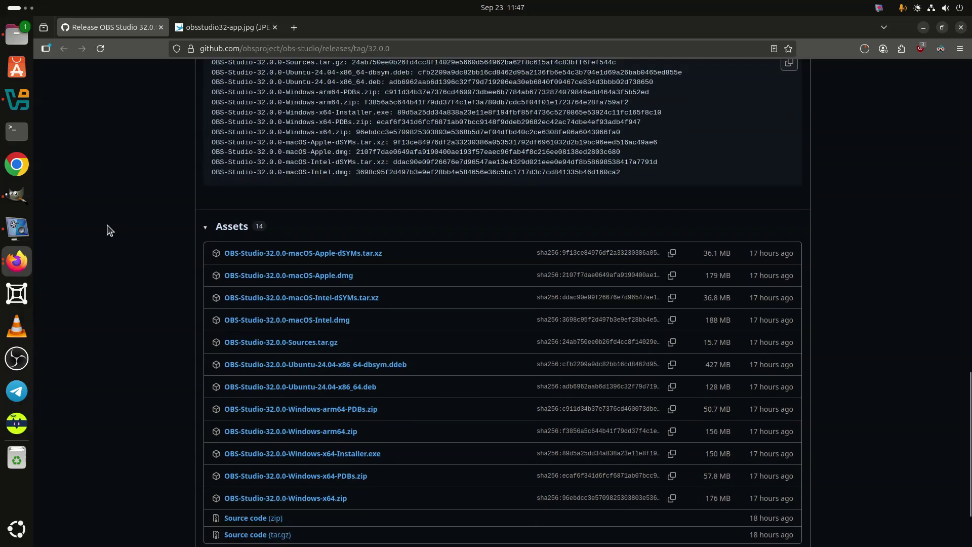
scroll(108, 230, down, 2)
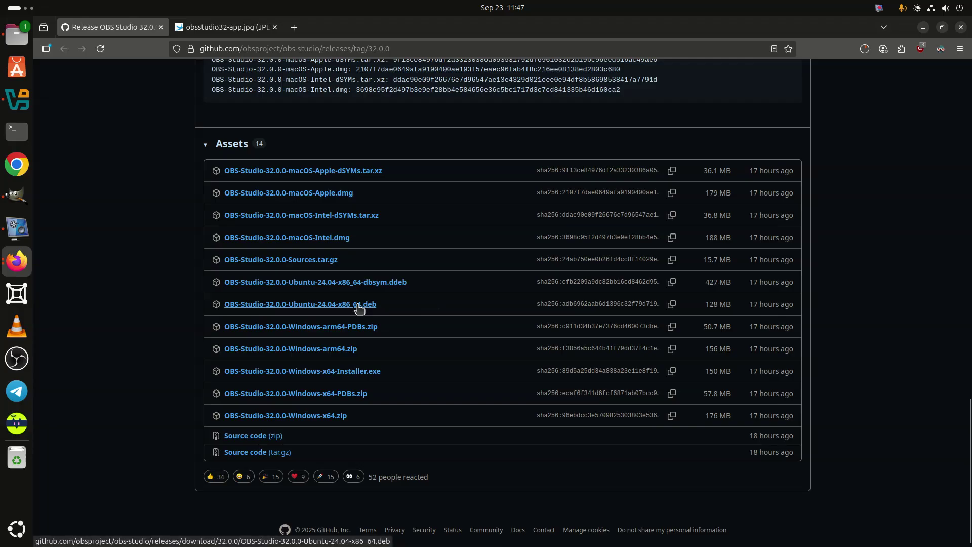
click(16, 260)
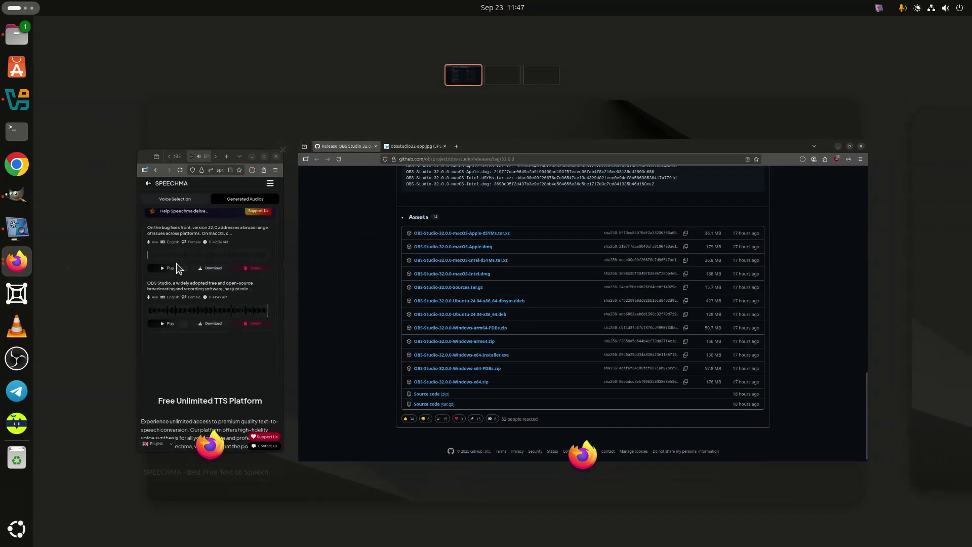
click(153, 259)
click(365, 130)
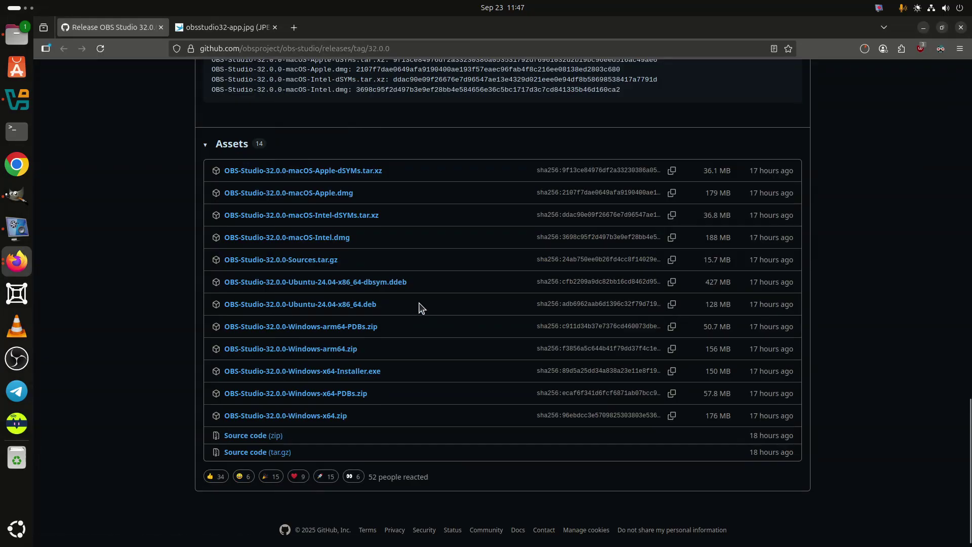
drag(418, 306, 290, 295)
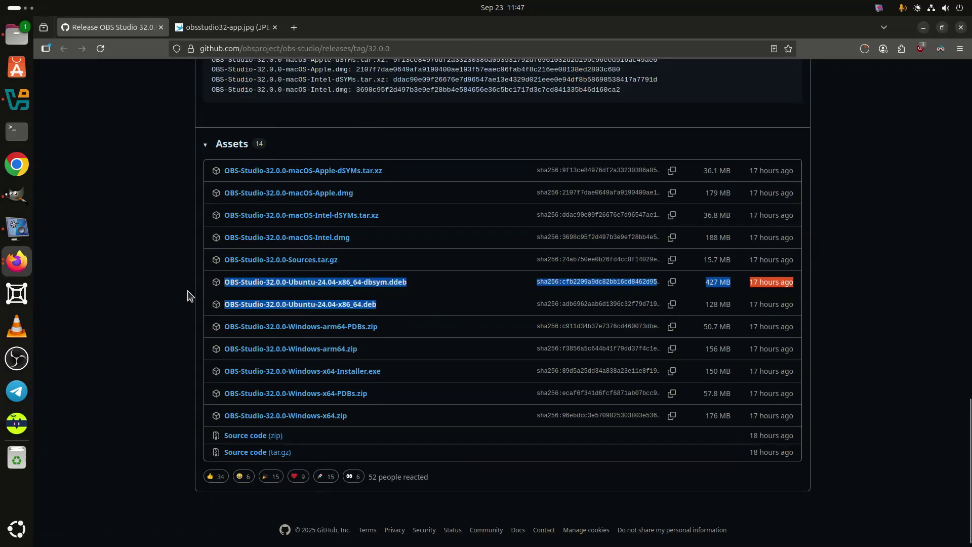
Step: Download OBS-Studio-32.0.0-Ubuntu-24.04-x86_64.deb and check its progress in the Downloads panel
click(389, 304)
click(339, 307)
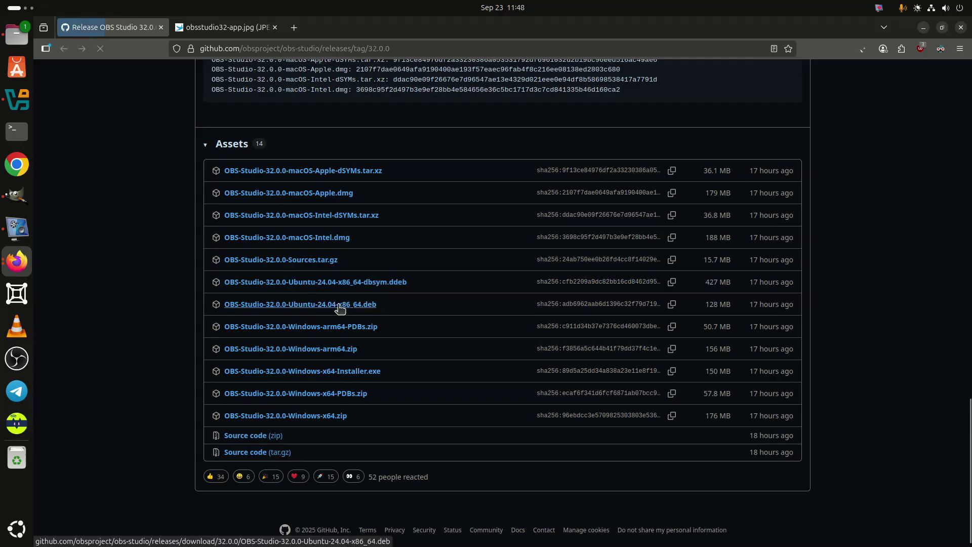
click(862, 49)
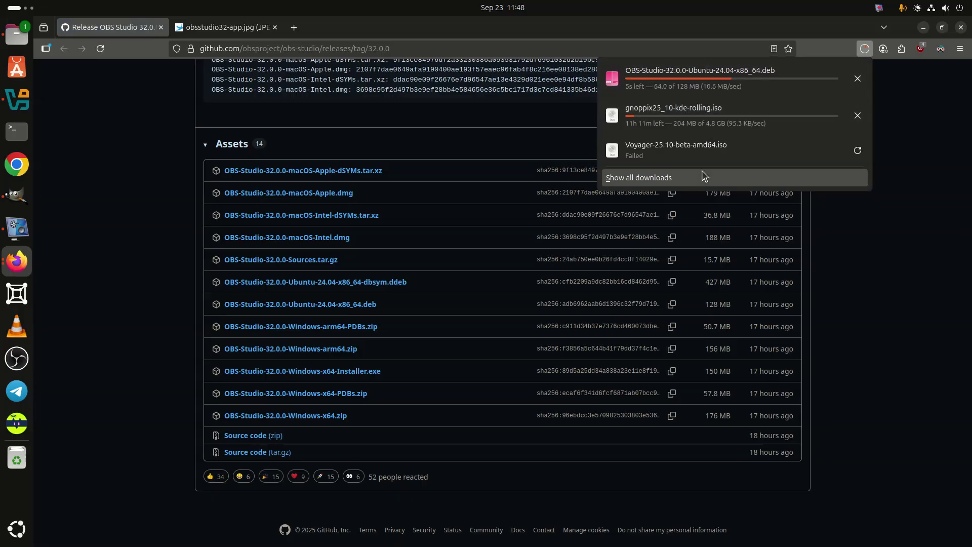
Step: Show the finished OBS .deb in its Downloads folder and bring up its file actions
click(852, 82)
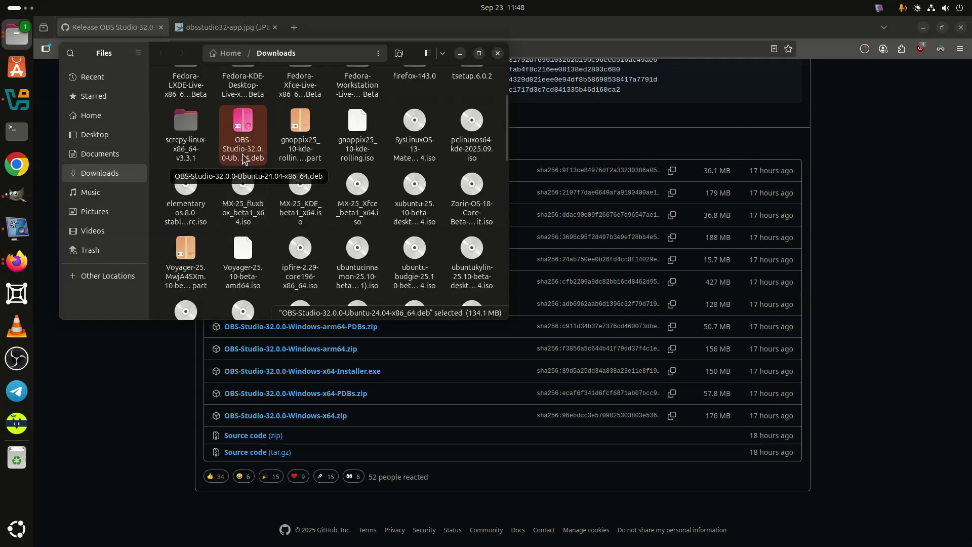
right_click(244, 158)
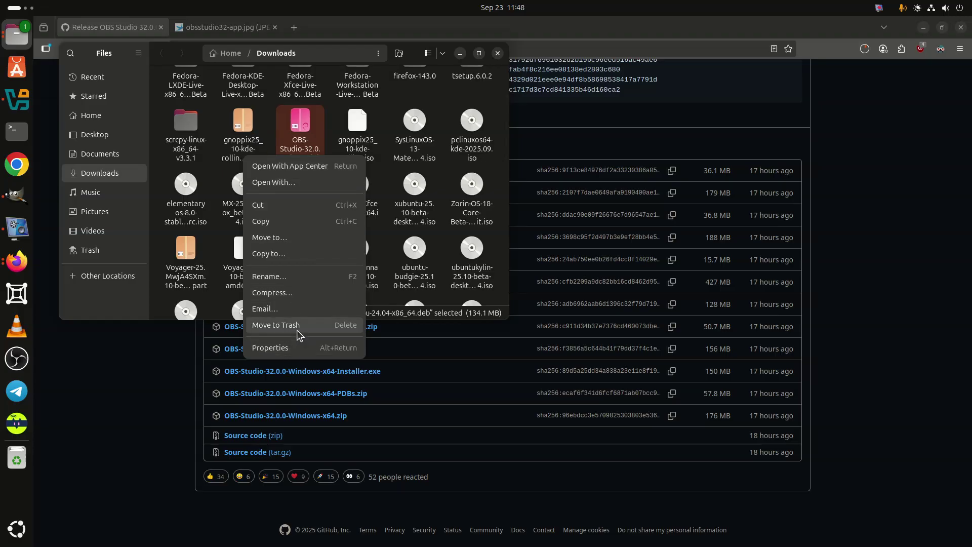
click(301, 139)
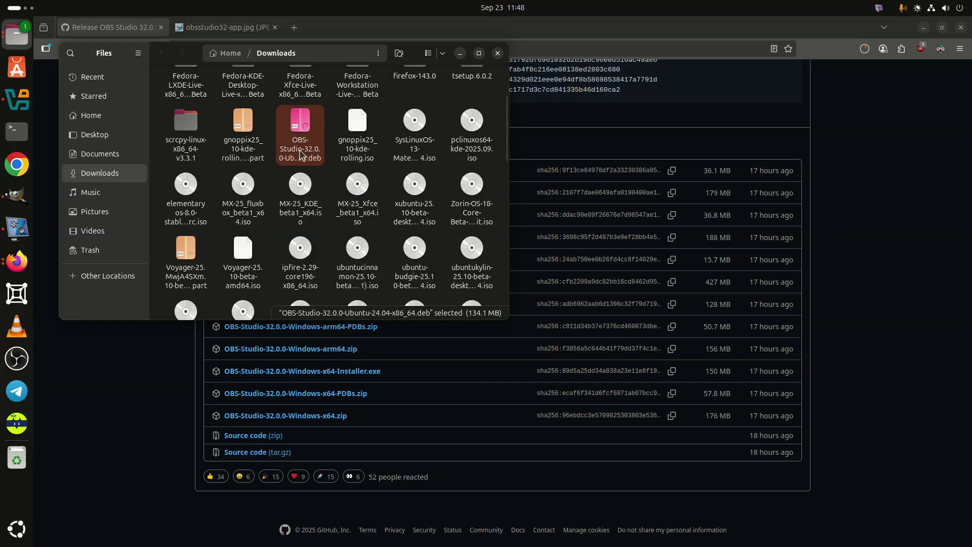
right_click(301, 156)
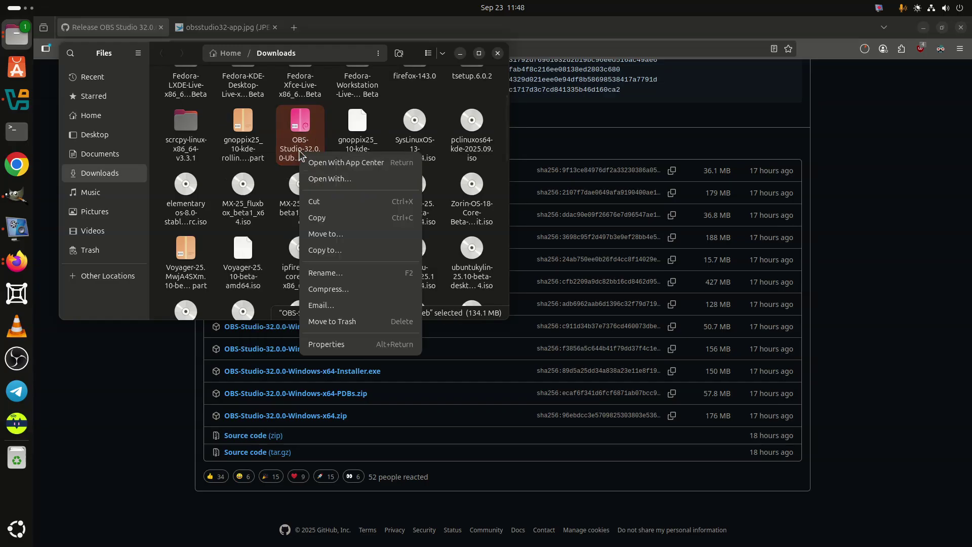